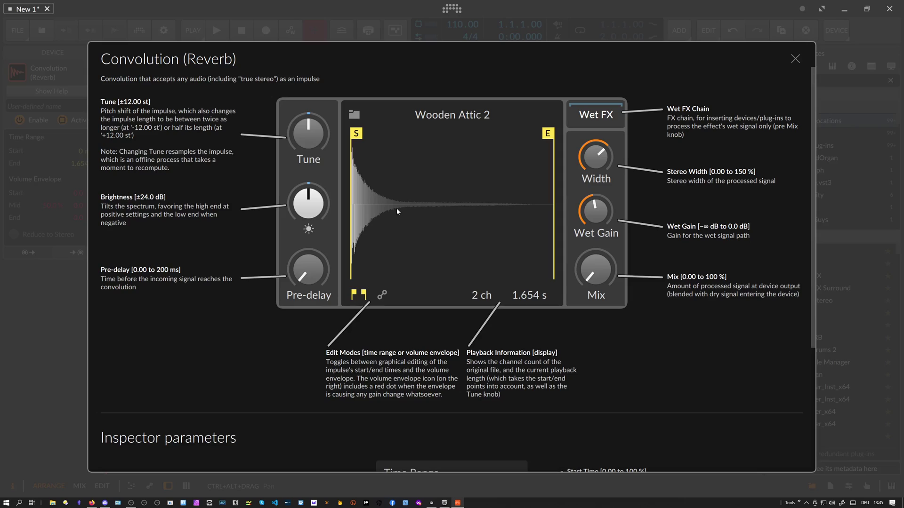
left_click_drag(310, 133, 310, 188)
double_click(309, 136)
left_click_drag(310, 136, 309, 94)
double_click(309, 139)
left_click_drag(304, 137, 304, 188)
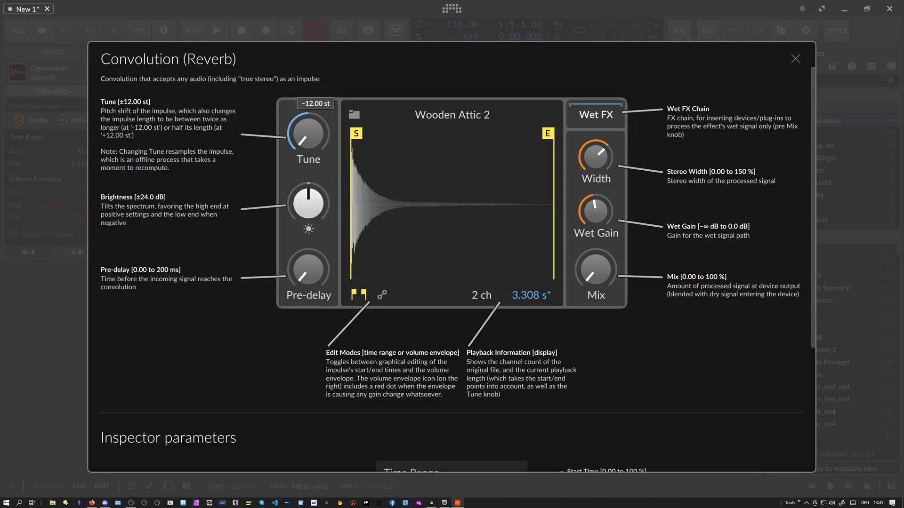
double_click(309, 134)
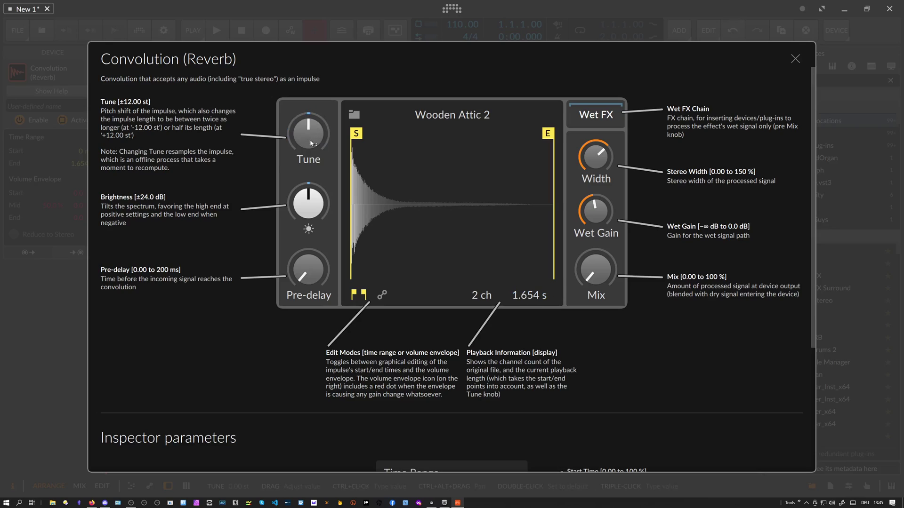
left_click_drag(303, 134, 303, 189)
double_click(303, 134)
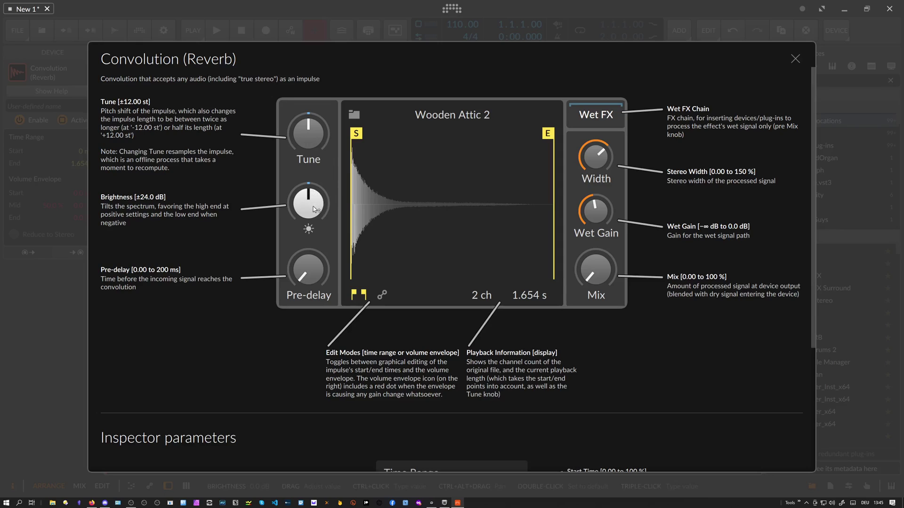
left_click_drag(312, 213, 310, 210)
left_click_drag(329, 217, 309, 210)
double_click(309, 209)
mouse_move(309, 272)
left_mouse_down()
mouse_move(309, 236)
mouse_move(308, 277)
left_mouse_up()
left_click_drag(308, 269, 308, 311)
mouse_move(358, 134)
left_mouse_down()
mouse_move(416, 133)
mouse_move(356, 134)
left_mouse_up()
mouse_move(543, 139)
left_mouse_down()
mouse_move(514, 137)
mouse_move(557, 137)
left_mouse_up()
- Trim the Wooden Attic 2 impulse to a 586 ms length, then restore its full 1.654 s length
left_click_drag(357, 134, 381, 135)
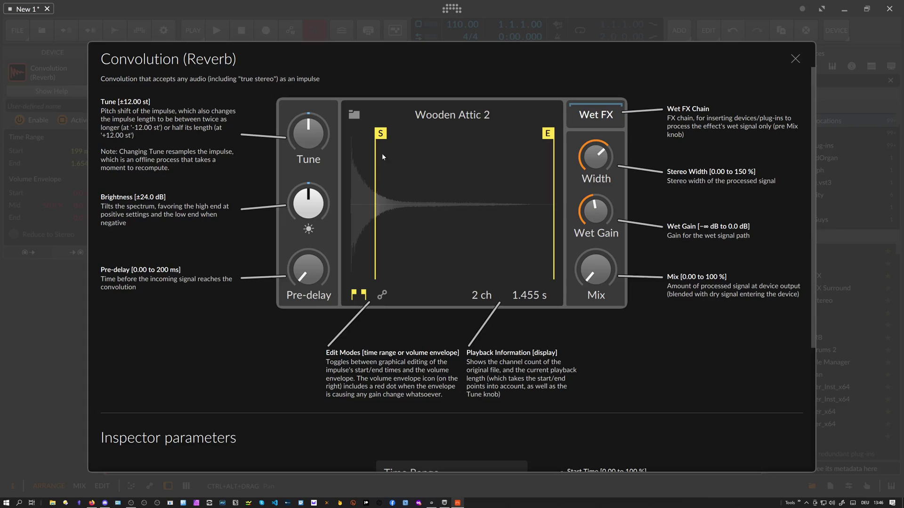
left_click_drag(549, 137, 435, 144)
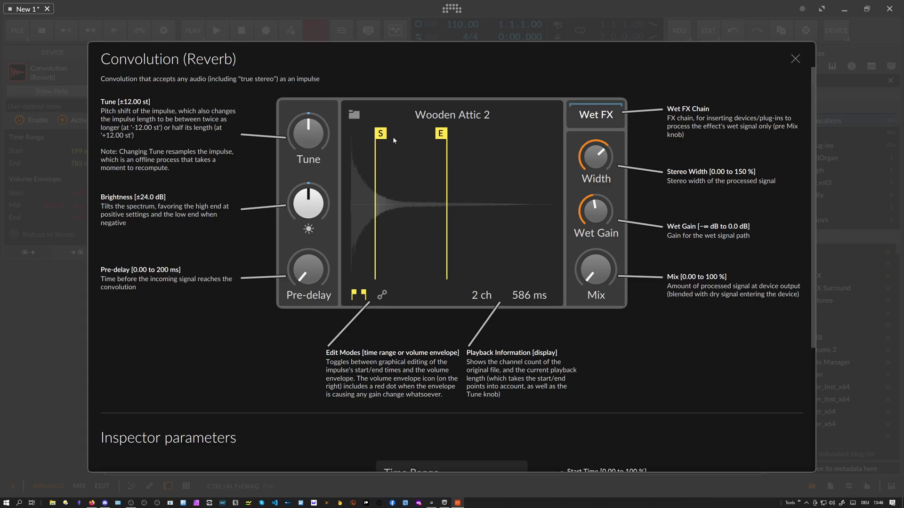
left_click_drag(380, 134, 351, 134)
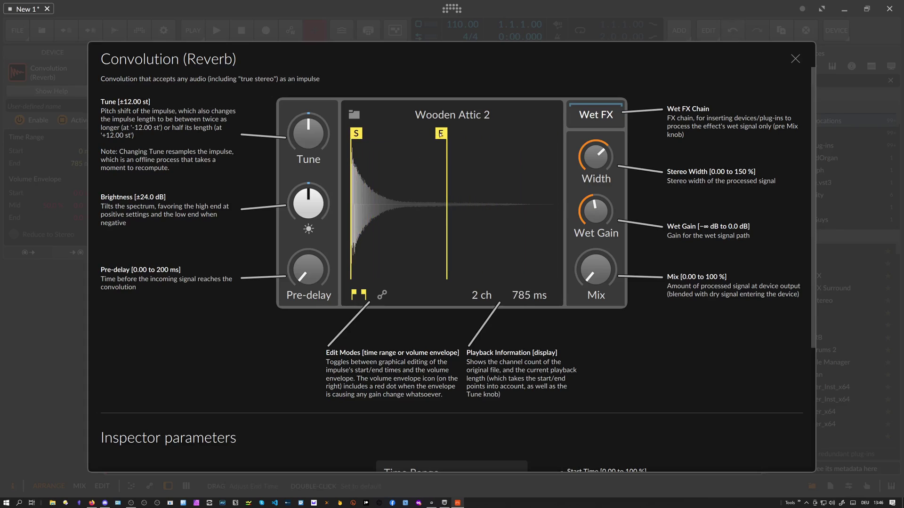
left_click_drag(440, 134, 582, 140)
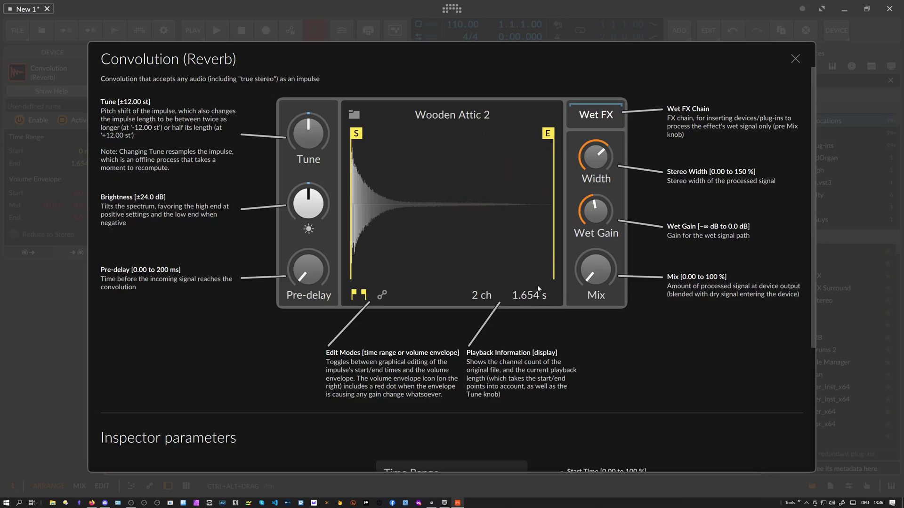
- In volume-envelope mode, pull the mid and end points down to about -60, then flatten them to 0 dB
left_click(382, 295)
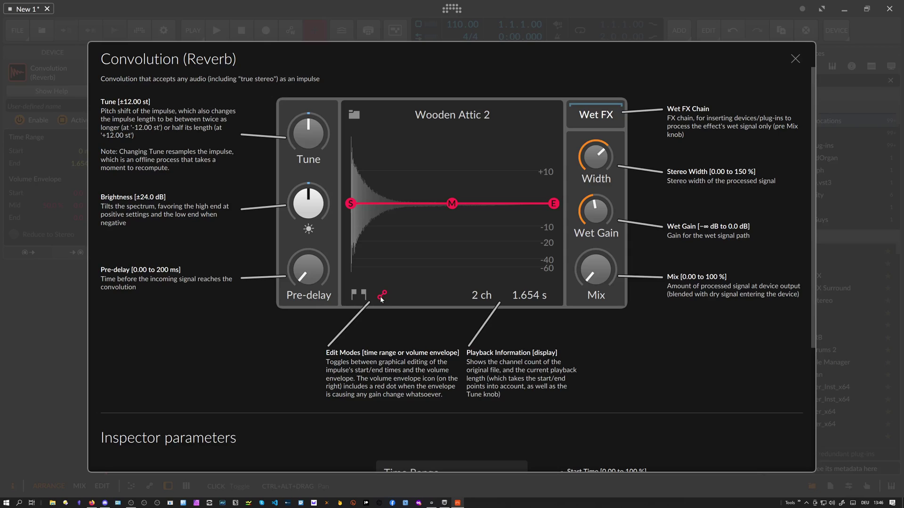
left_click(358, 296)
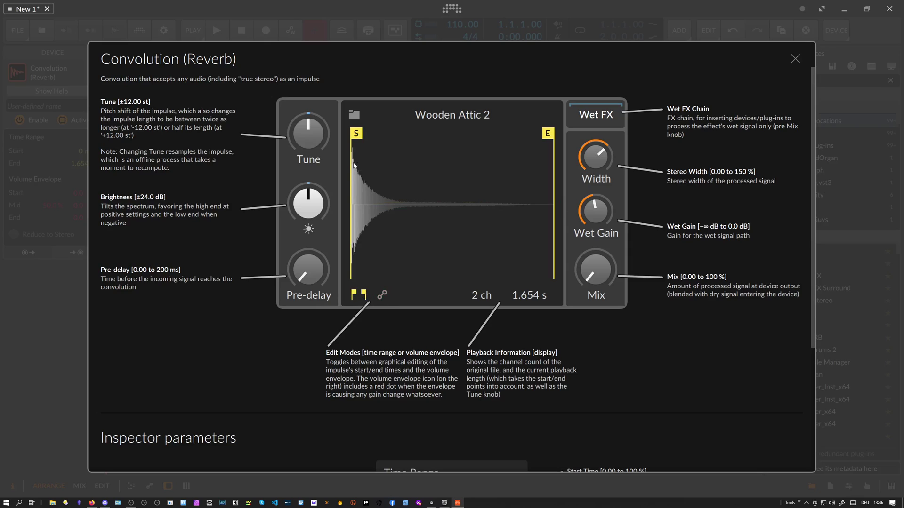
left_click(382, 295)
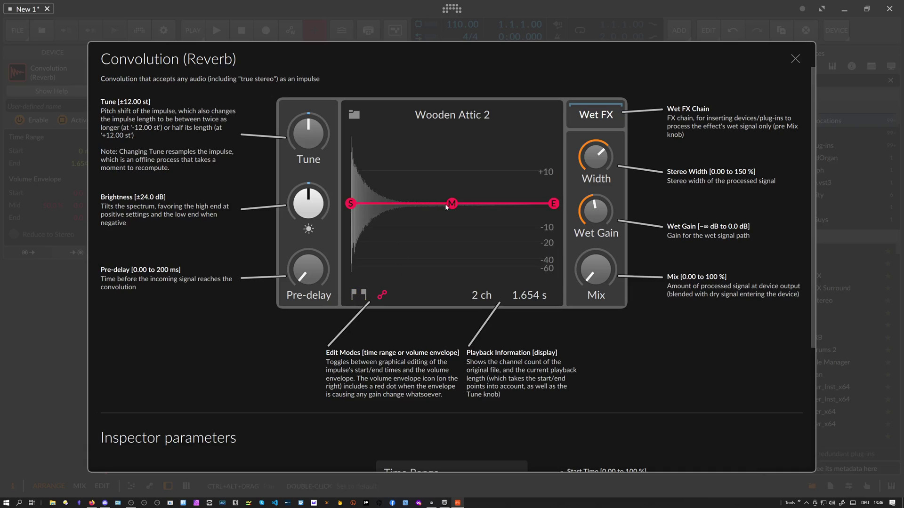
mouse_move(445, 204)
left_mouse_down()
mouse_move(442, 224)
mouse_move(436, 208)
left_mouse_up()
left_click_drag(553, 204, 554, 264)
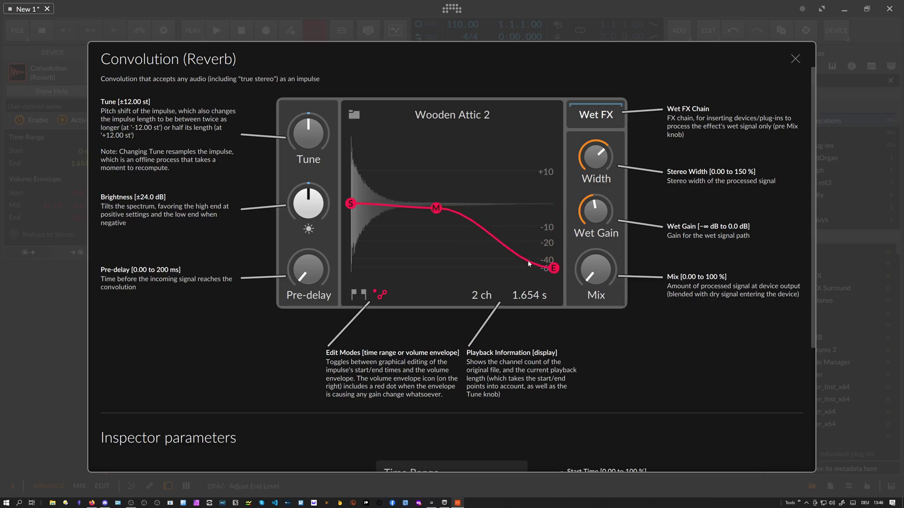
left_click_drag(435, 207, 428, 244)
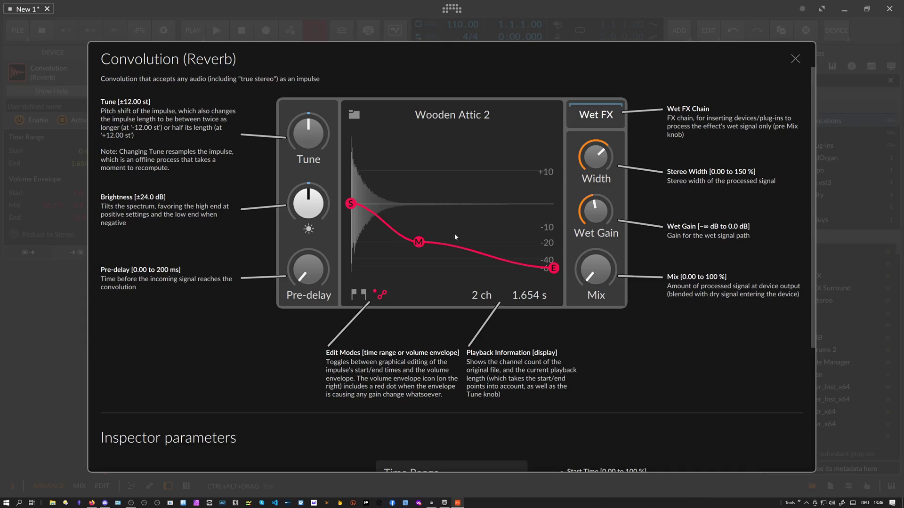
left_click_drag(420, 245, 452, 204)
left_click_drag(554, 267, 553, 203)
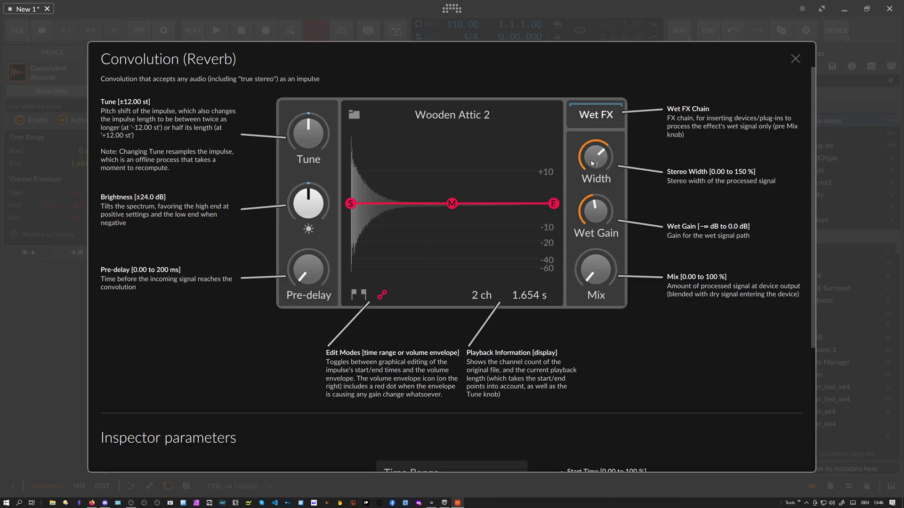
- Try Stereo Width at 0 %, about 108 % and 150 %, then reset it to 100 %
mouse_move(601, 151)
left_click_drag(596, 163, 595, 164)
left_click_drag(598, 156, 598, 197)
mouse_move(594, 160)
left_mouse_down()
mouse_move(594, 138)
mouse_move(595, 157)
left_mouse_up()
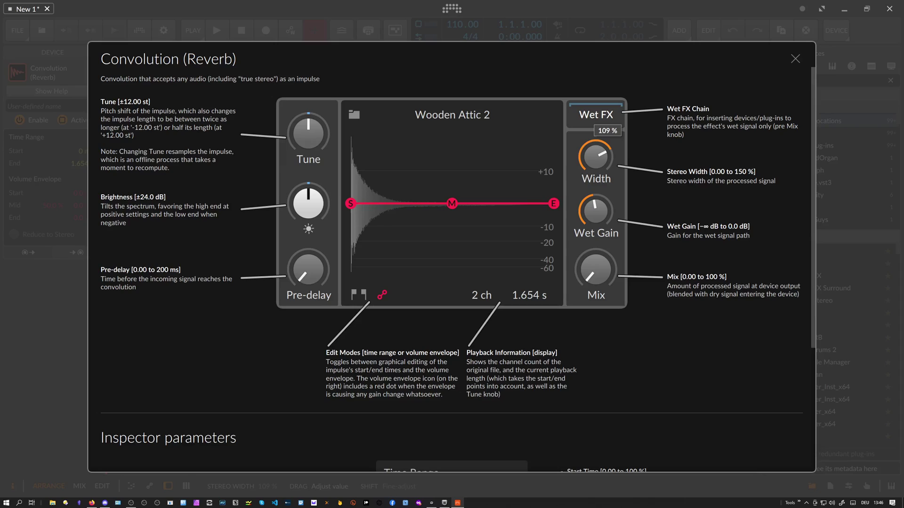
double_click(594, 154)
left_click_drag(599, 157, 598, 132)
double_click(598, 161)
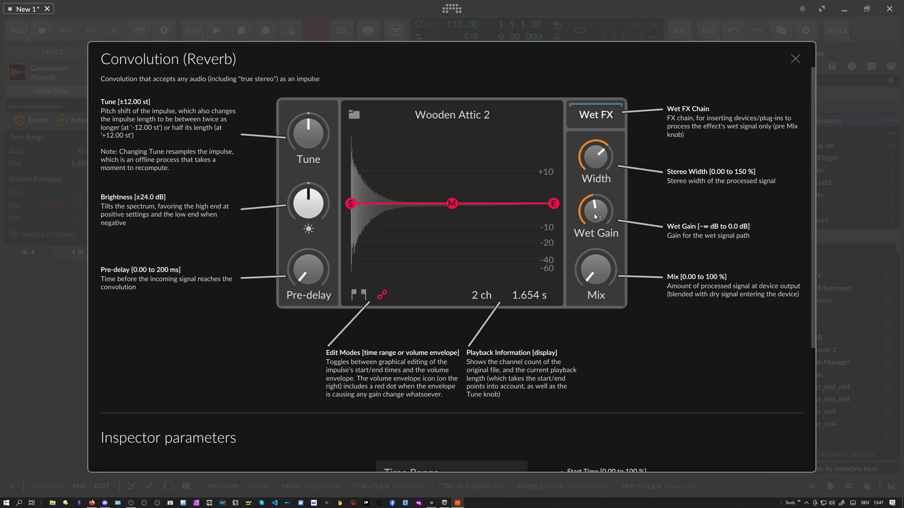
- Set Wet Gain to -17.3 dB and Mix to about 53 %
left_click_drag(595, 216, 594, 237)
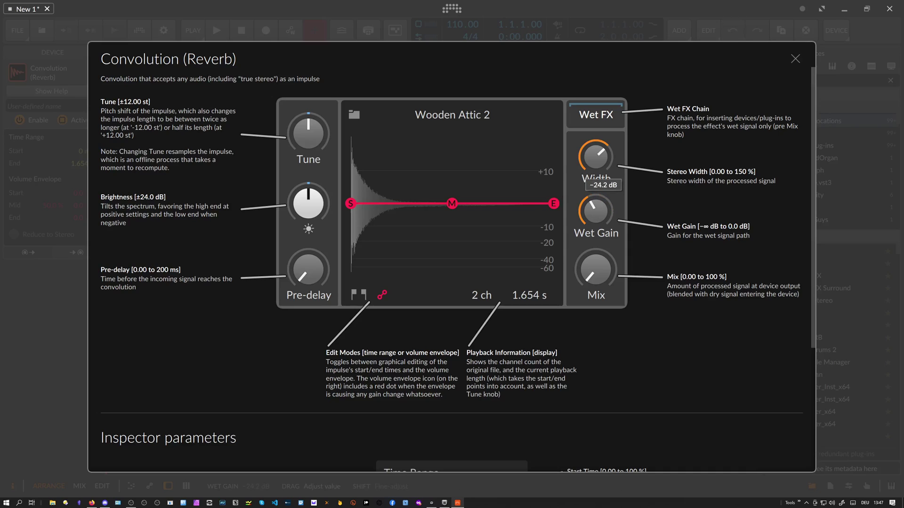
left_click_drag(594, 237, 594, 235)
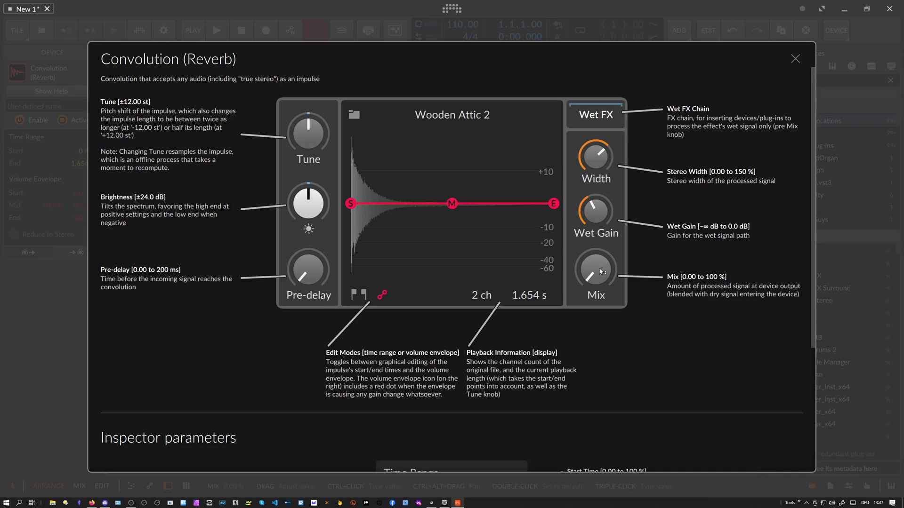
mouse_move(599, 268)
left_mouse_down()
mouse_move(598, 244)
mouse_move(594, 272)
mouse_move(594, 258)
left_mouse_up()
left_click_drag(579, 297, 579, 285)
left_click_drag(595, 211, 595, 205)
scroll(437, 304, "down", 4)
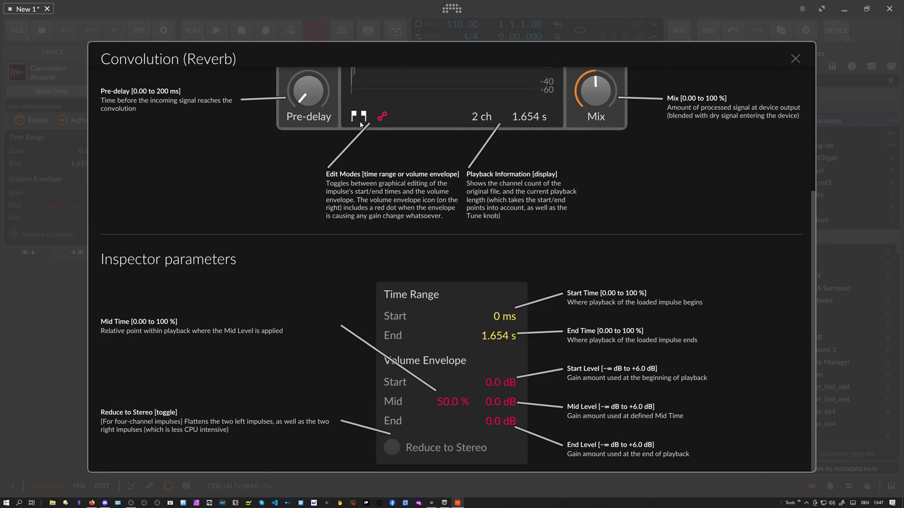
scroll(365, 134, "up", 3)
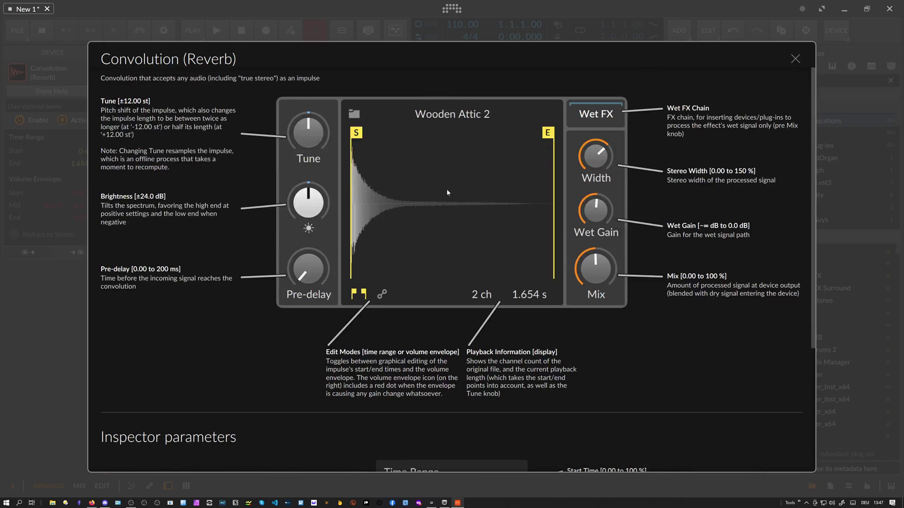
scroll(394, 230, "down", 3)
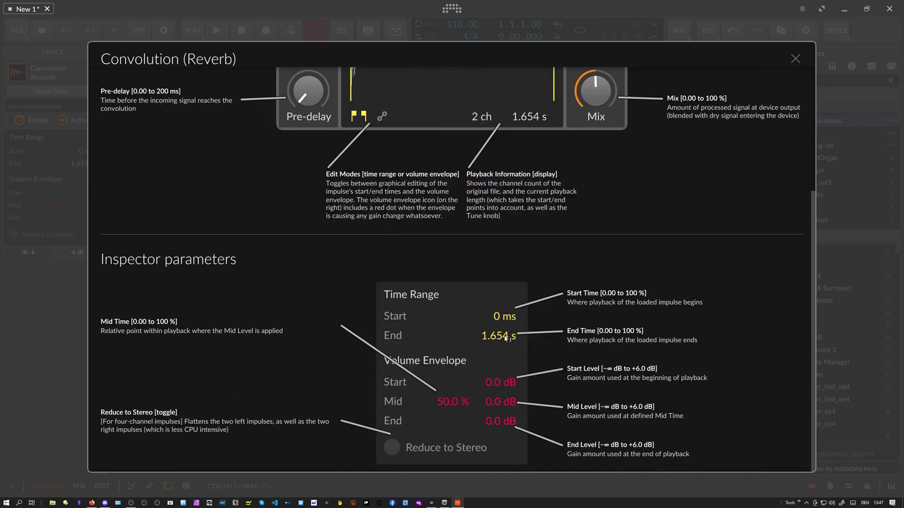
mouse_move(498, 316)
left_mouse_down()
mouse_move(499, 301)
mouse_move(501, 363)
mouse_move(502, 306)
left_mouse_up()
scroll(403, 328, "up", 3)
left_click(381, 297)
scroll(403, 333, "down", 3)
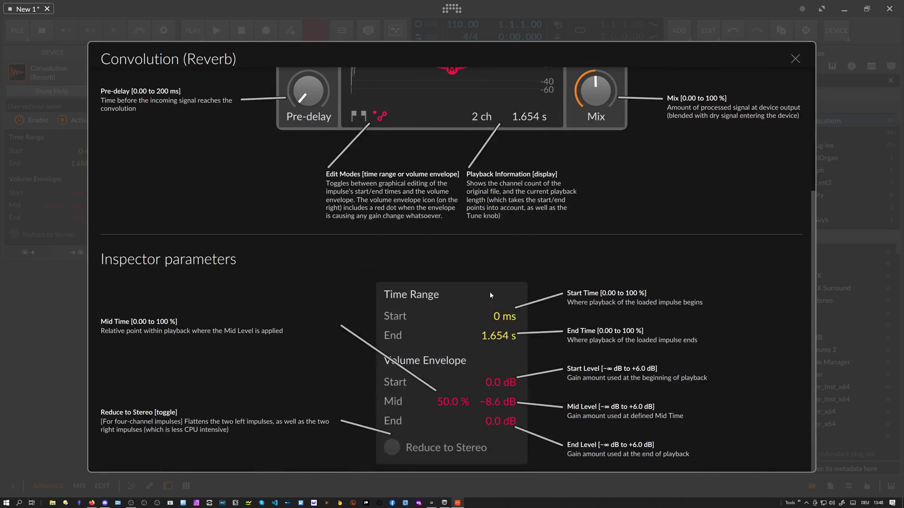
scroll(451, 208, "up", 2)
scroll(484, 270, "down", 2)
scroll(453, 252, "up", 2)
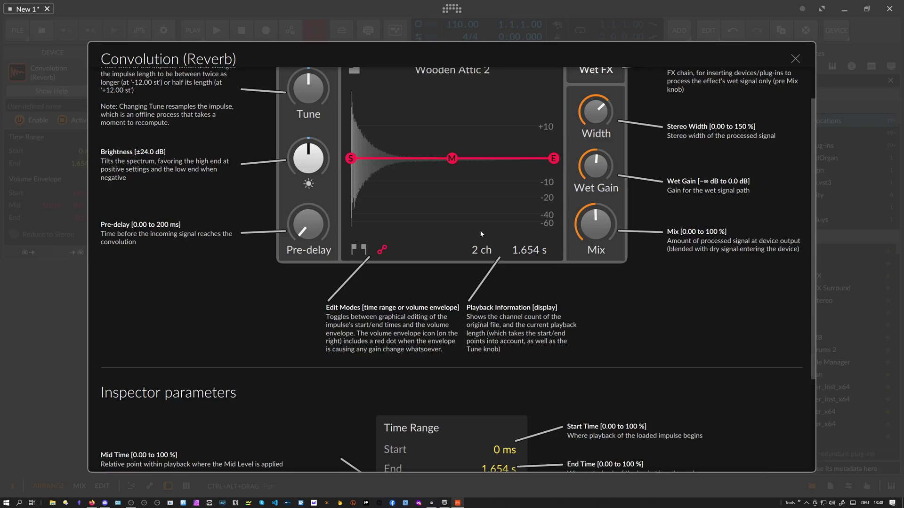
scroll(479, 237, "down", 3)
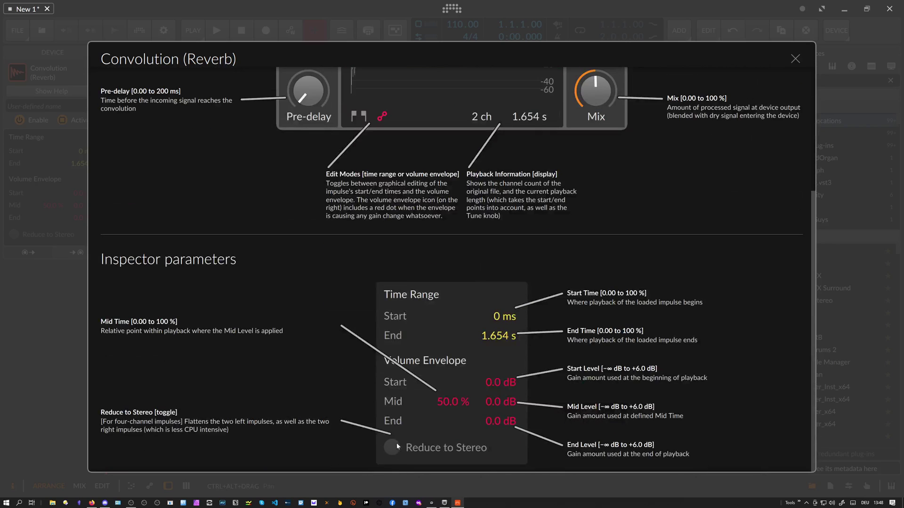
scroll(501, 270, "up", 4)
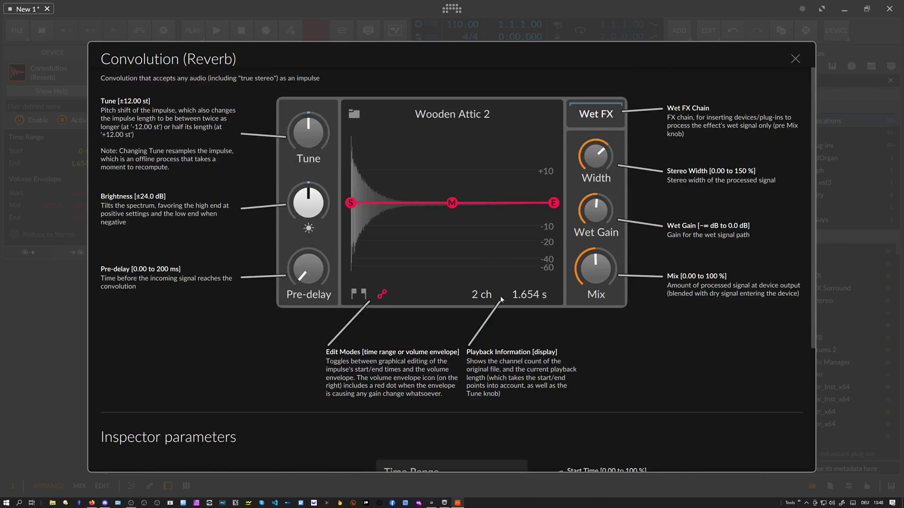
scroll(476, 300, "down", 4)
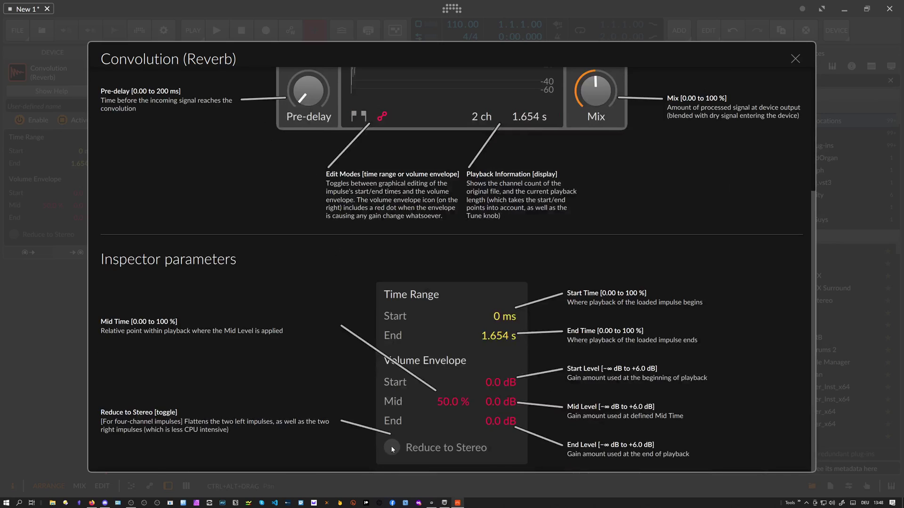
scroll(409, 428, "up", 4)
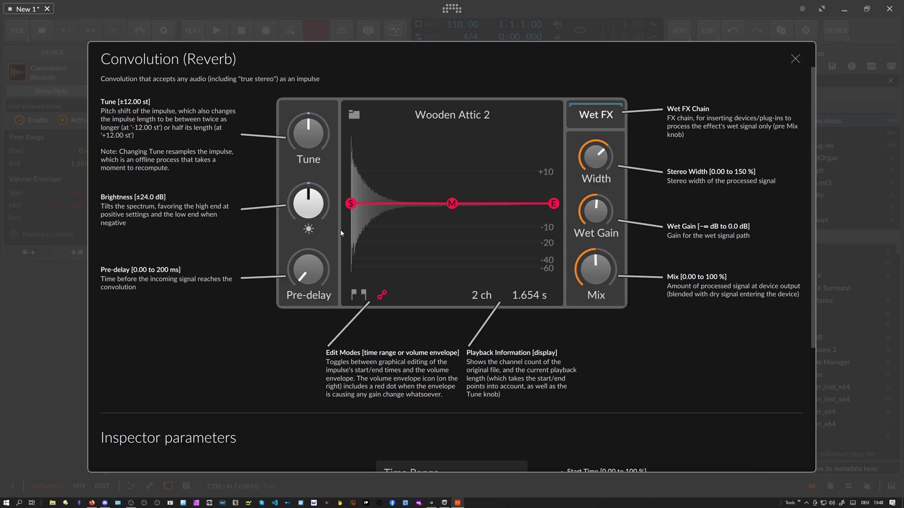
- Turn the Mix fully dry to 0.00 %, then bring it back up to 48.6 %
left_click_drag(595, 271, 595, 320)
left_click_drag(595, 271, 595, 218)
- Load the Grain Silo Warehouse - Up impulse from the impulse list
left_click(354, 115)
scroll(397, 184, "up", 1)
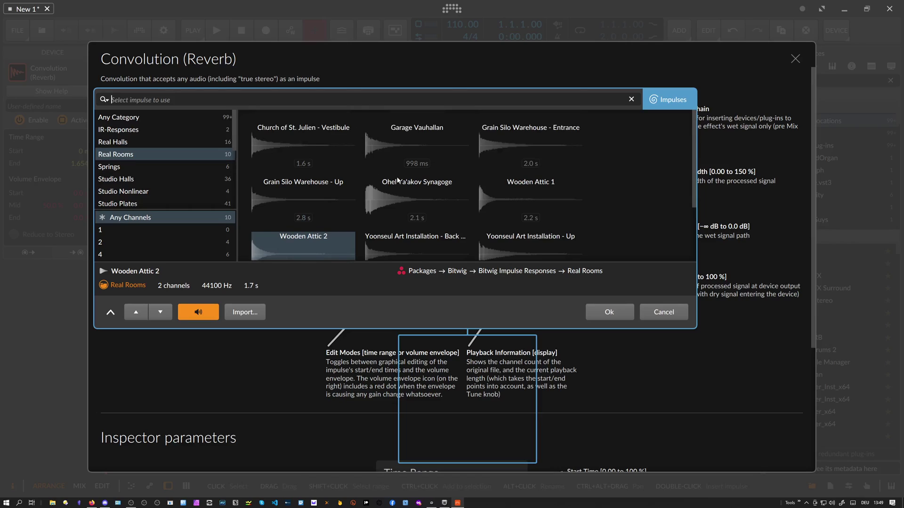
scroll(337, 197, "down", 2)
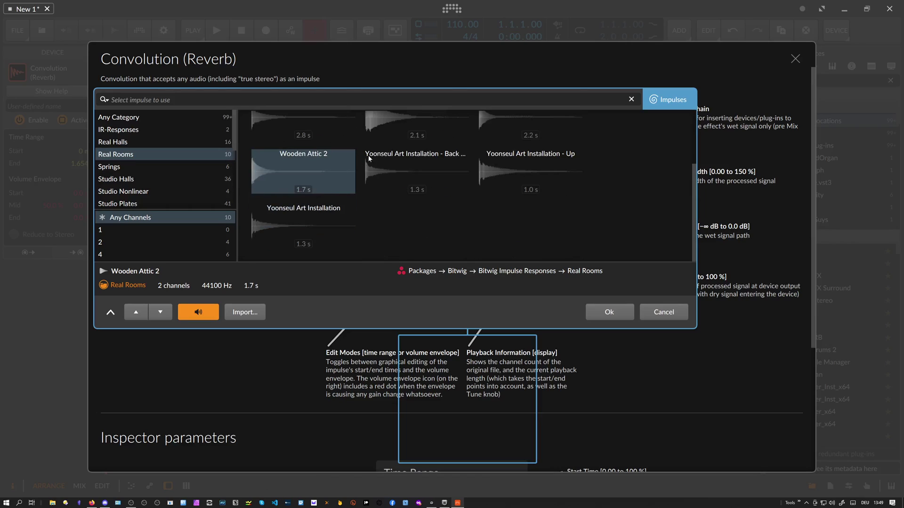
scroll(433, 163, "up", 2)
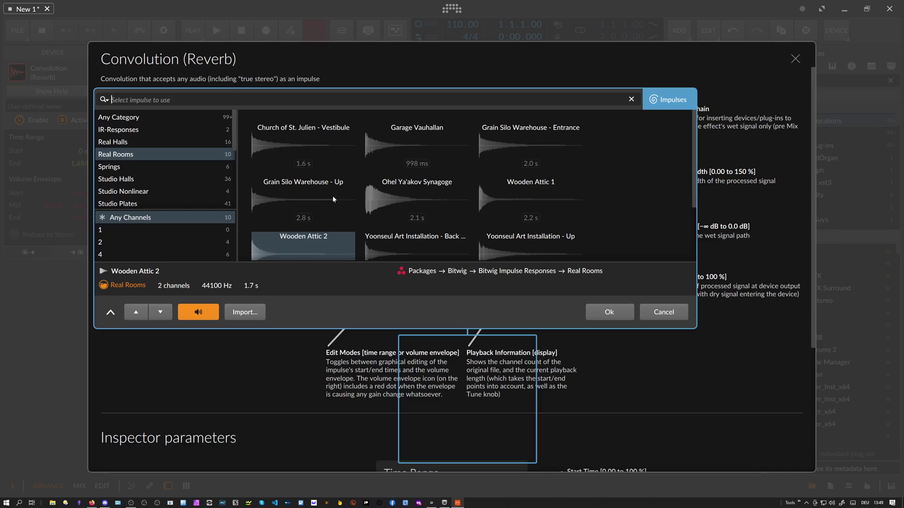
double_click(283, 194)
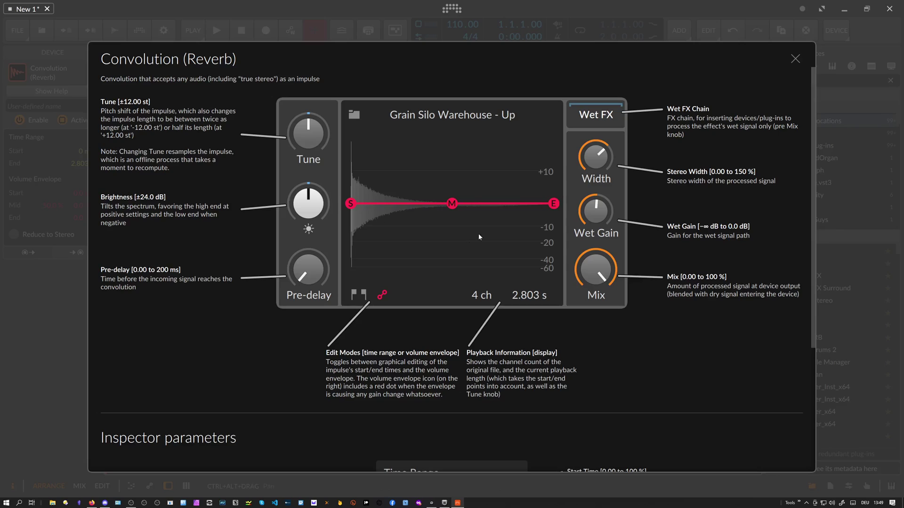
- Raise the Wet Gain and turn the Mix fully wet to 100 %
left_click_drag(596, 218, 596, 196)
left_click_drag(595, 264, 594, 301)
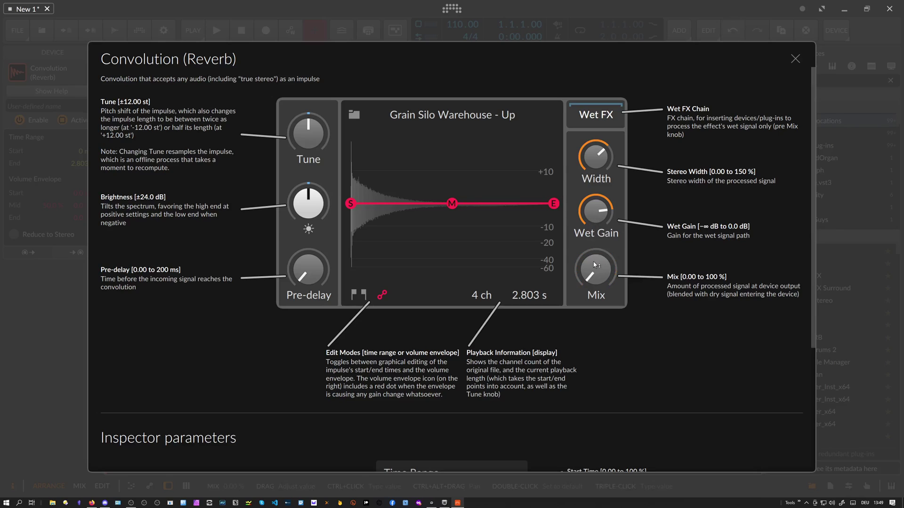
left_click_drag(594, 264, 594, 230)
- Browse the Studio Halls, Springs and IR-Responses categories, and load Supermassive SpaceIsThePlace
left_click(358, 120)
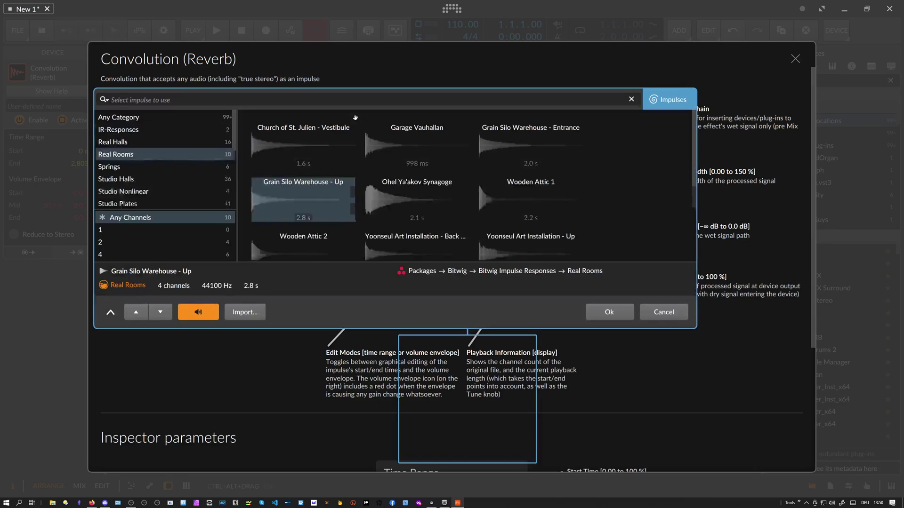
left_click(125, 175)
left_click(124, 169)
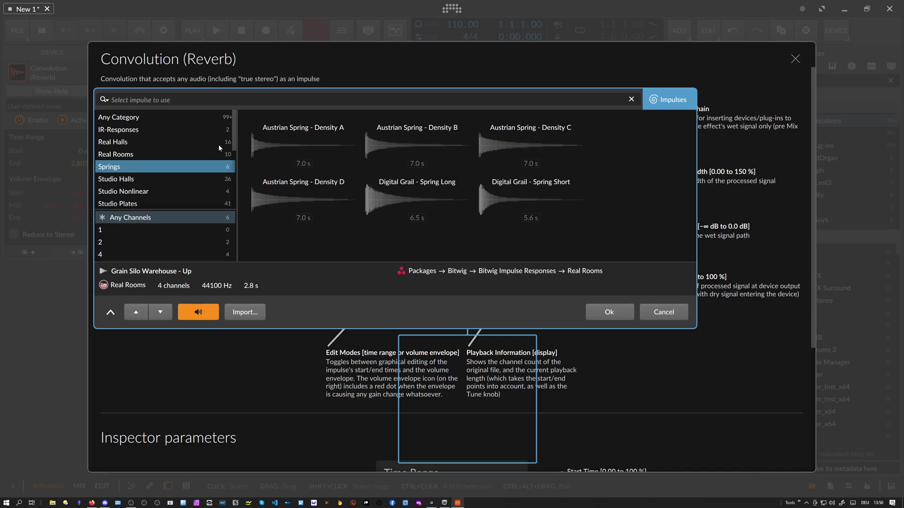
left_click(162, 130)
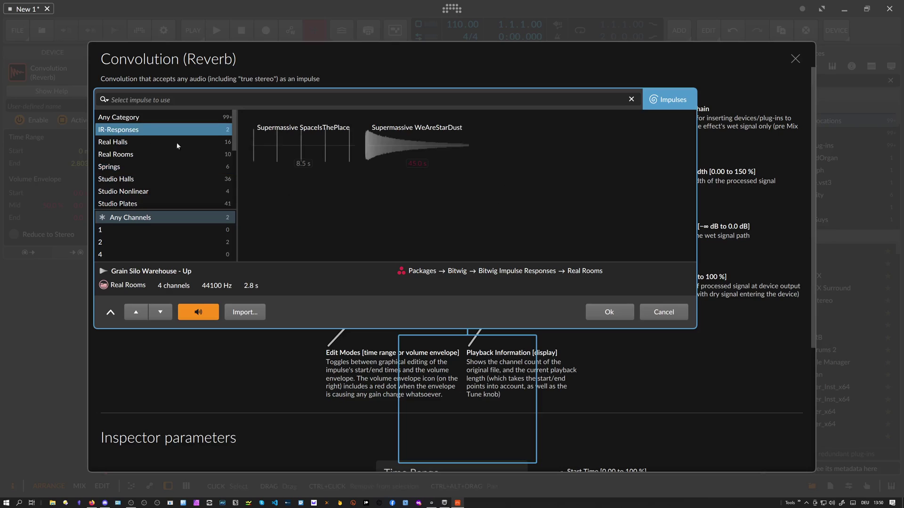
double_click(278, 142)
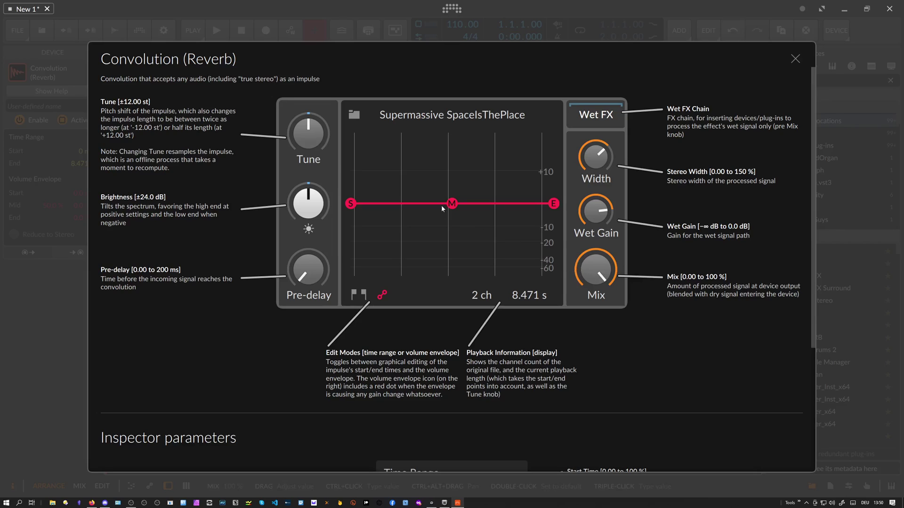
- Load the Ancient Train Station Tower impulse from the Real Halls category
left_click(354, 114)
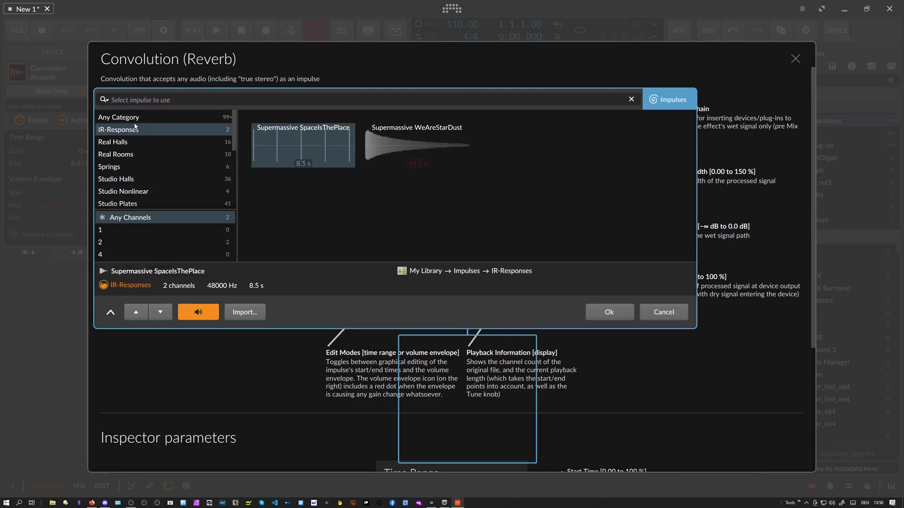
left_click(128, 142)
double_click(306, 142)
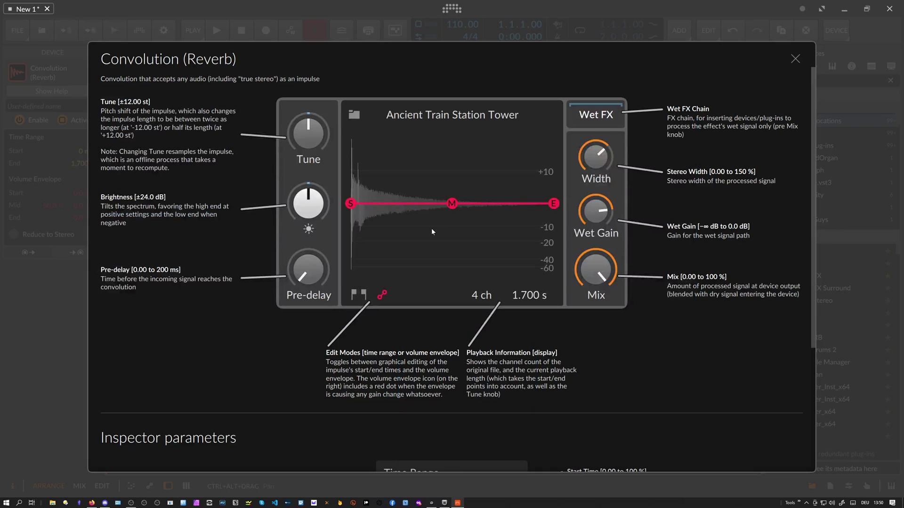
- Drop Mix to 0 %, load ISS - Cloud from Studio Specials, and set Mix to 100 %
mouse_move(588, 281)
left_mouse_down()
mouse_move(587, 338)
mouse_move(587, 281)
left_mouse_up()
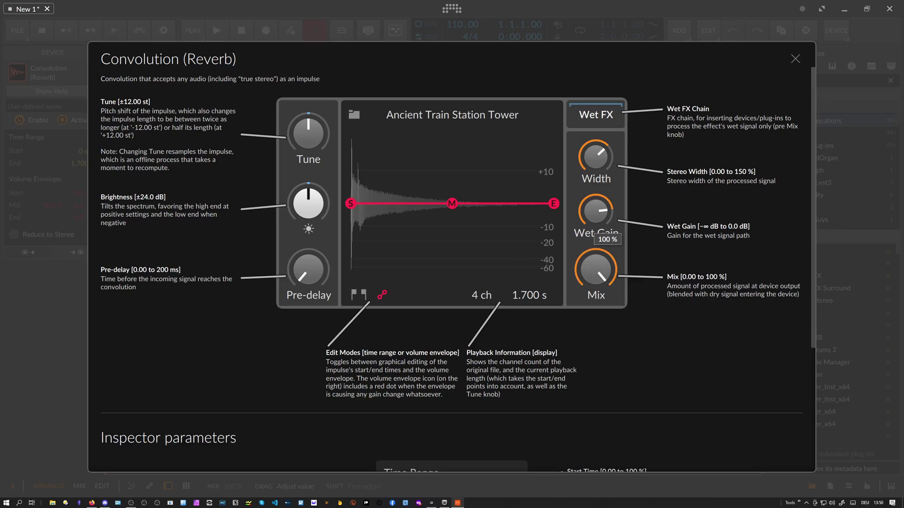
left_click(360, 132)
scroll(155, 176, "down", 2)
left_click(144, 184)
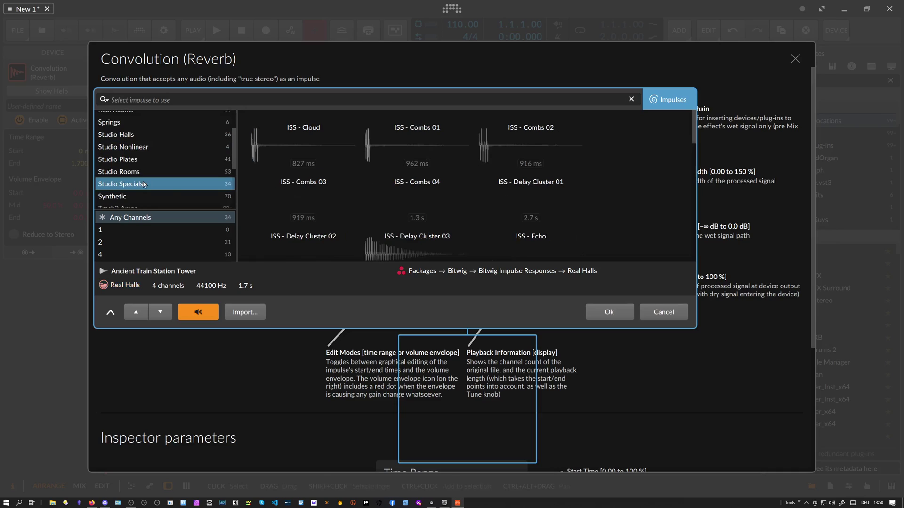
double_click(290, 143)
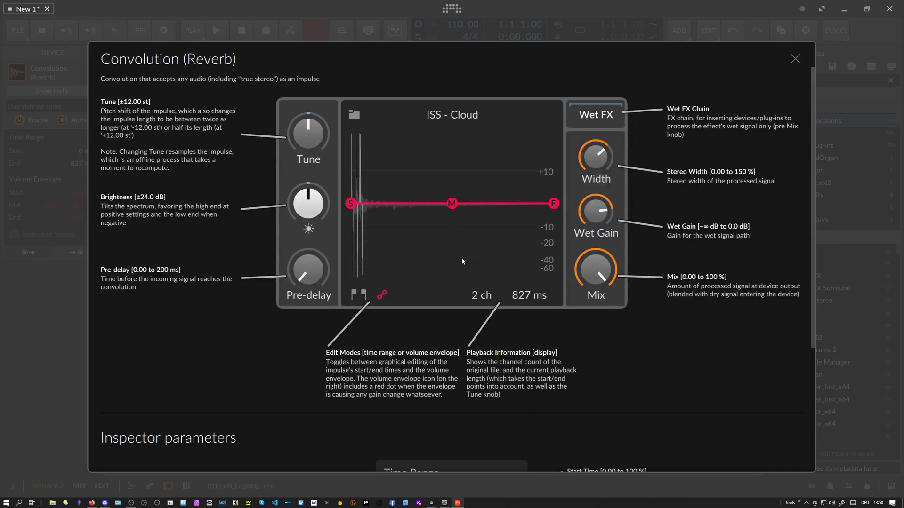
mouse_move(596, 281)
left_mouse_down()
mouse_move(596, 325)
mouse_move(596, 281)
left_mouse_up()
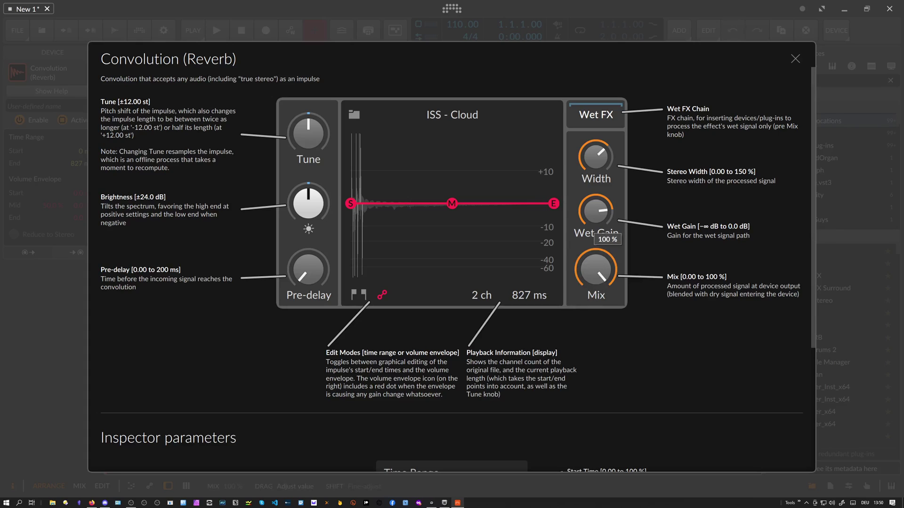